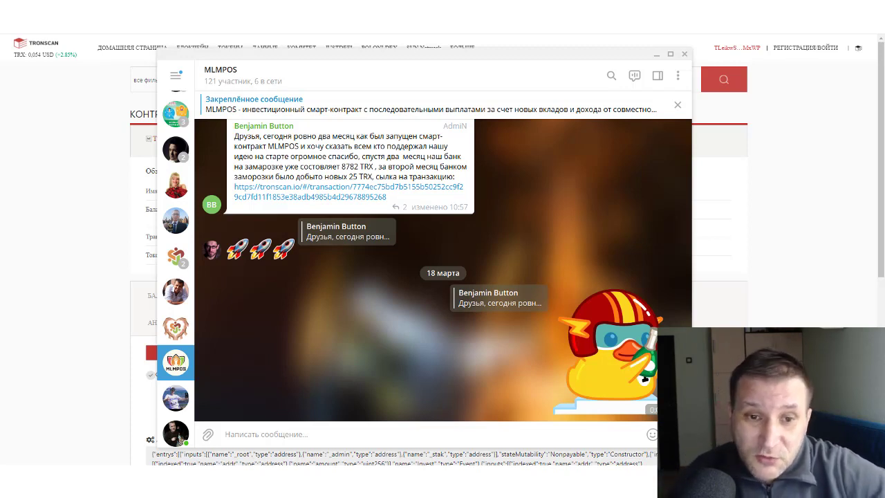
Step: Open the pinned MLMPOS message in the Telegram chat and read the project's features and deposit terms
left_click(419, 106)
scroll(392, 299, "down", 1)
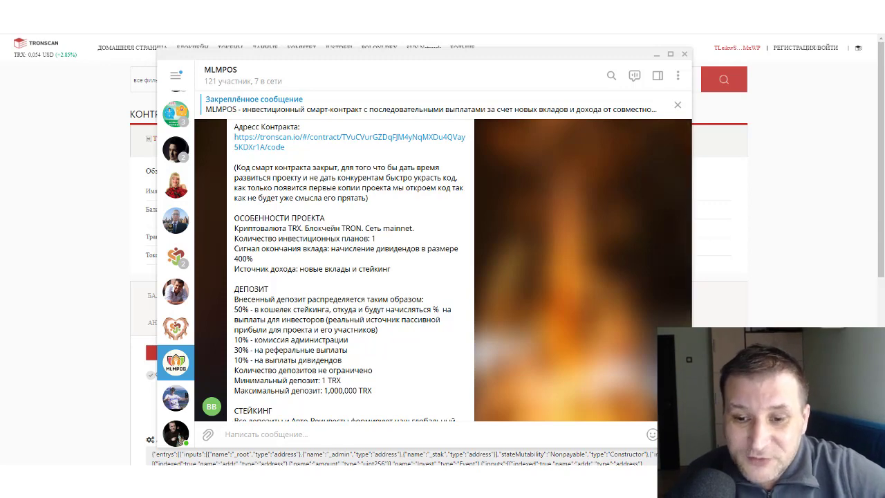
scroll(414, 331, "down", 5)
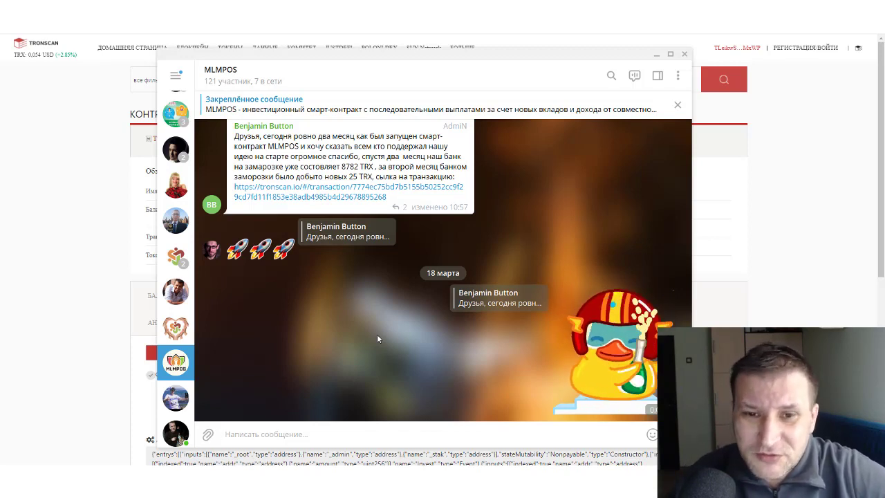
Step: Switch to the MLMPOS contract page on Tronscan, review its overview and code, and check the balance in the TronLink wallet
left_click(74, 313)
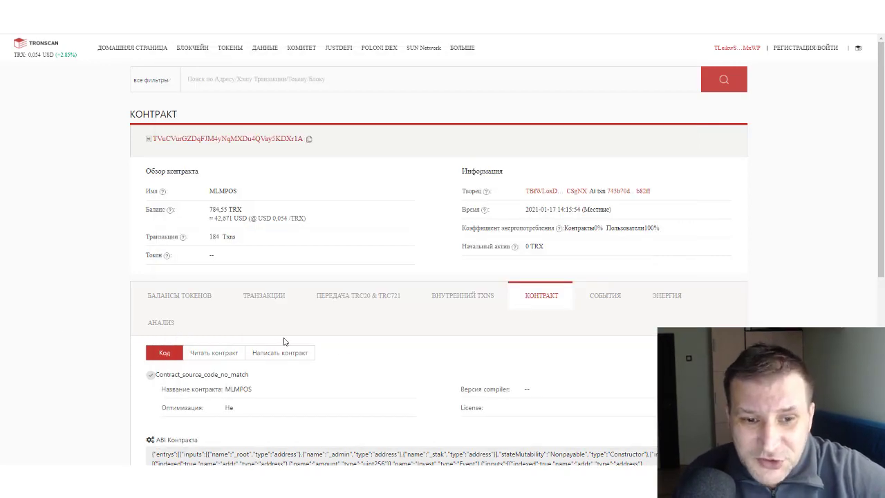
scroll(364, 364, "down", 2)
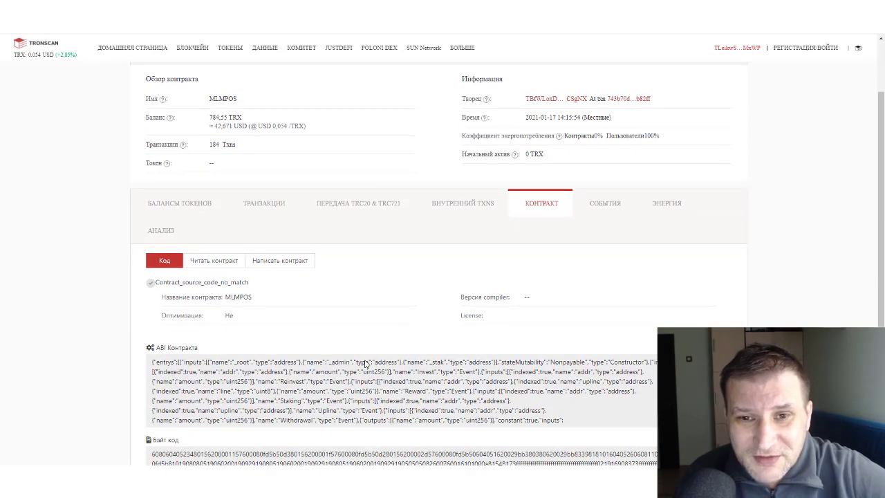
scroll(365, 365, "up", 2)
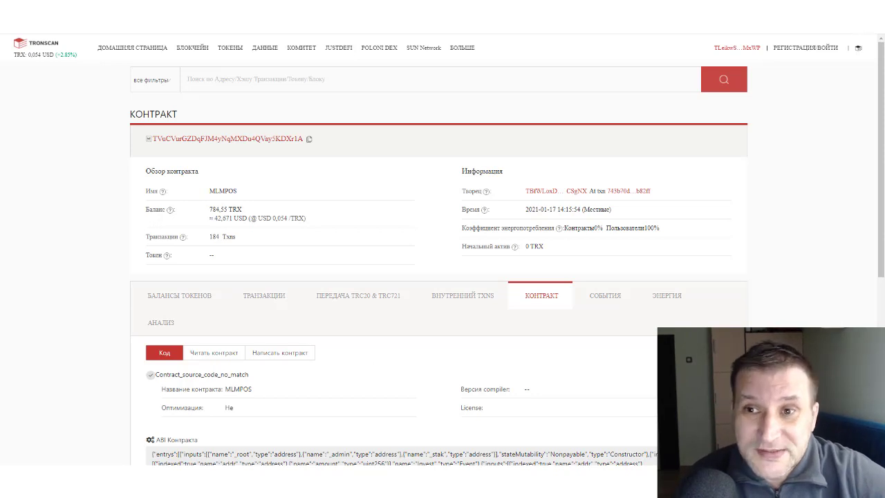
left_click(795, 7)
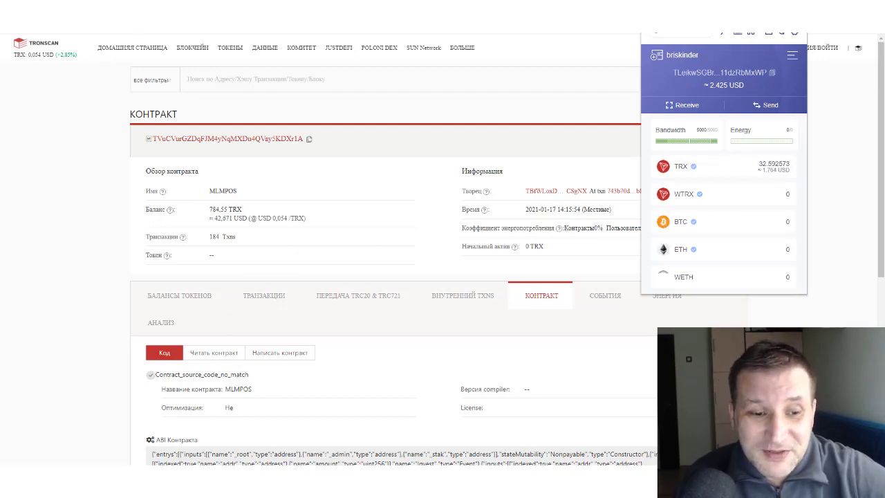
Step: Switch to the MLMPOS chat in Telegram and read the admin's post about the project's two months
key("alt+Tab")
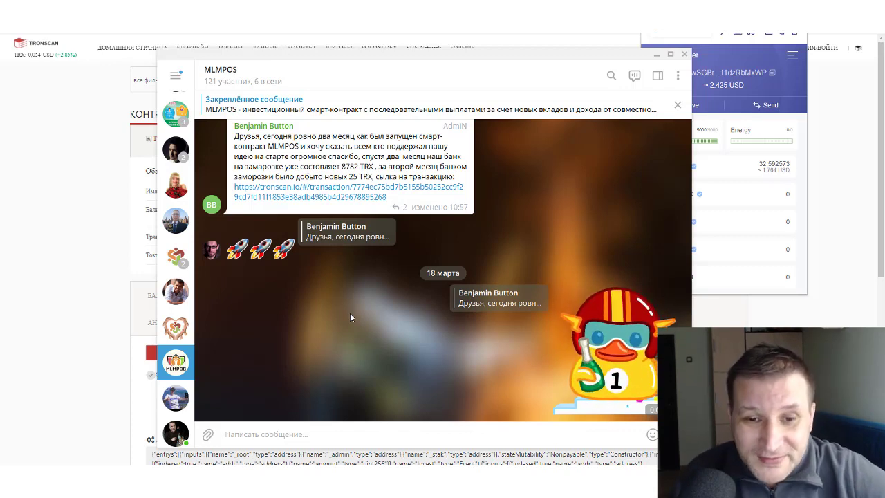
mouse_move(262, 79)
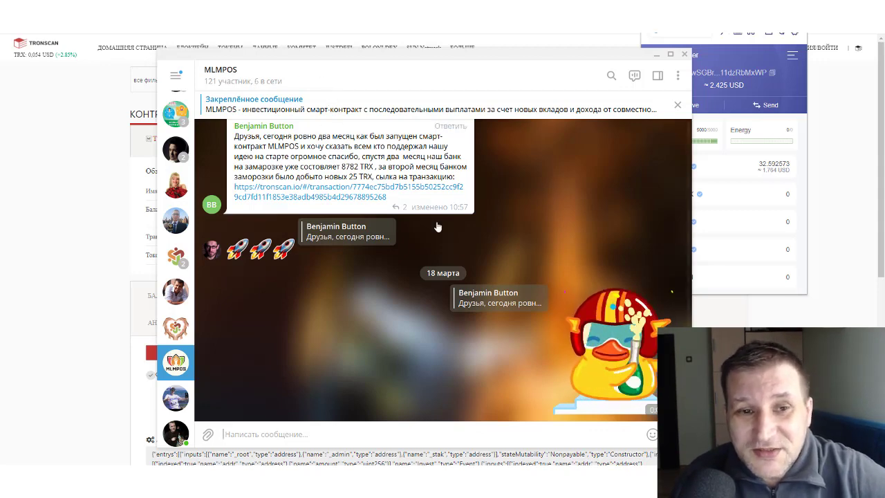
scroll(356, 342, "up", 2)
scroll(357, 343, "up", 4)
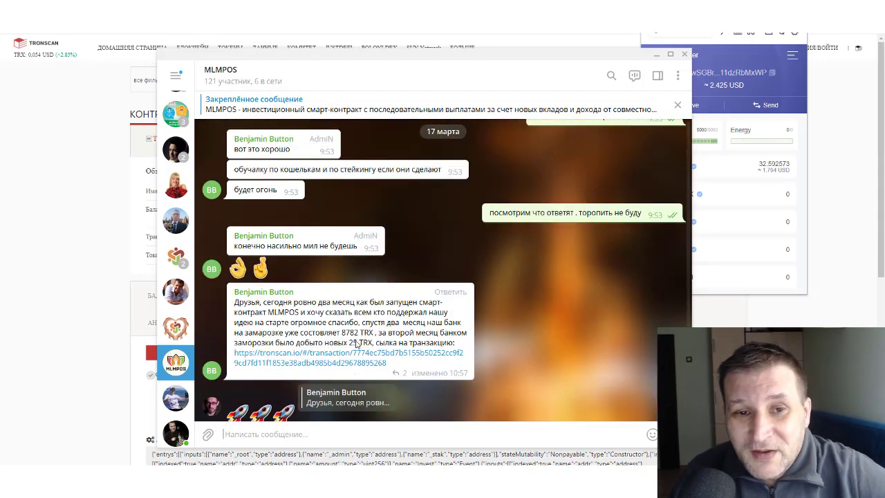
scroll(356, 344, "down", 4)
scroll(356, 343, "down", 2)
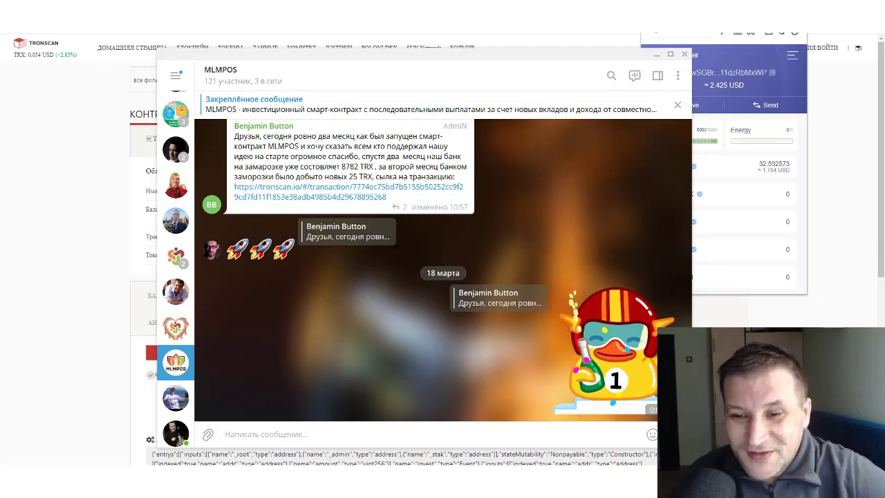
Step: Reopen the pinned message in the MLMPOS Telegram chat to view the contract address link
key("alt+Tab")
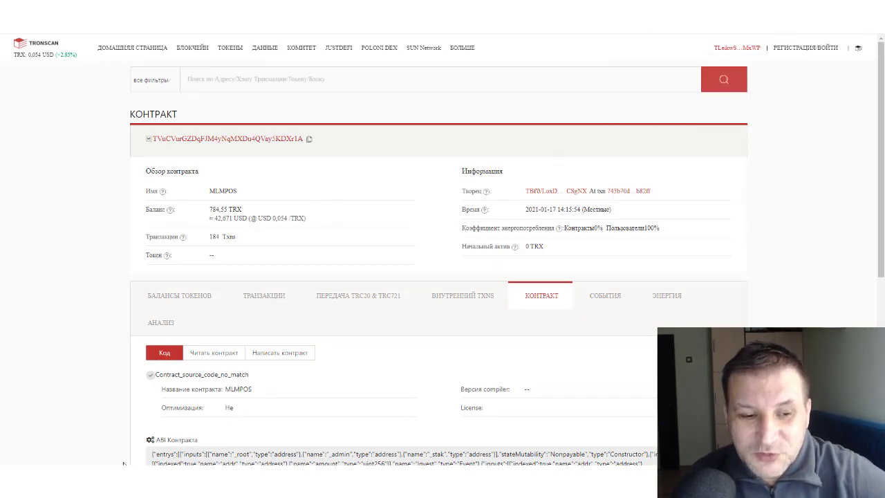
key("alt+Tab")
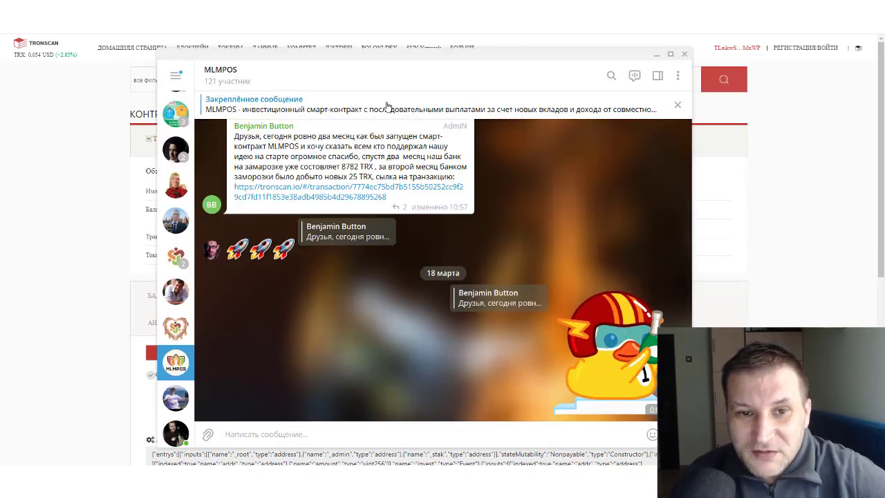
left_click(450, 111)
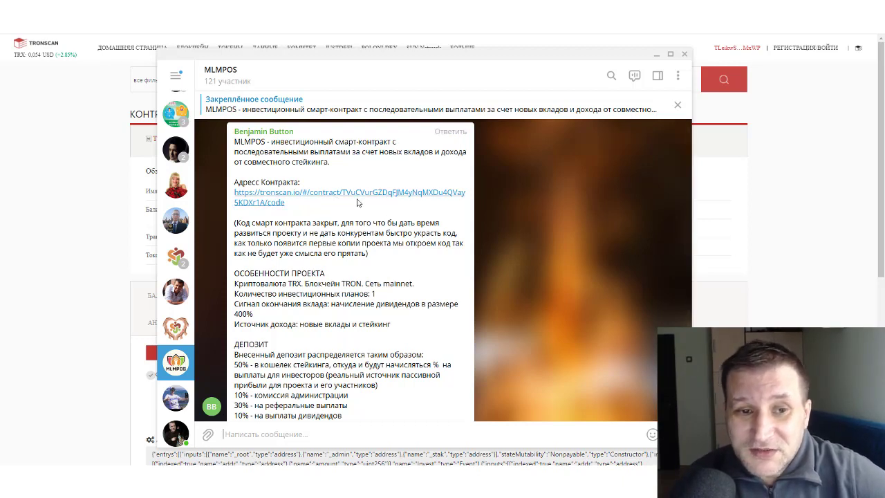
Step: Switch to the Tronscan contract page and show the MLMPOS contract's write functions
left_click(63, 187)
mouse_move(725, 46)
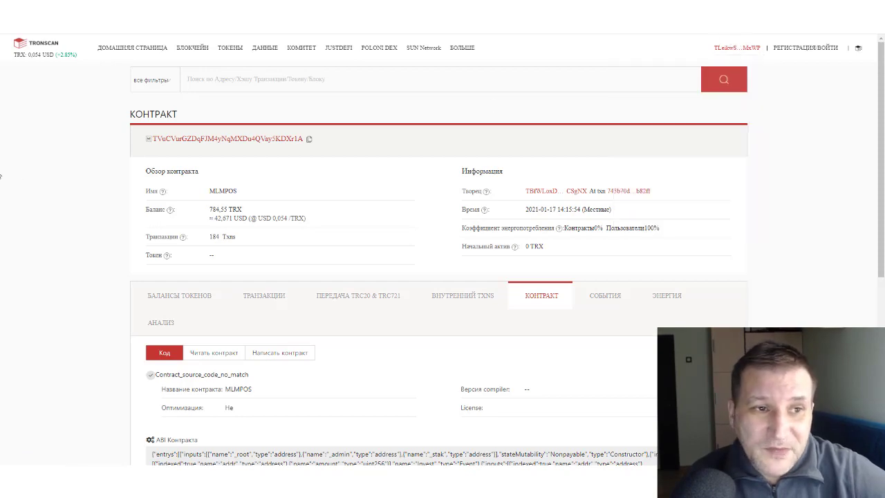
scroll(329, 245, "down", 3)
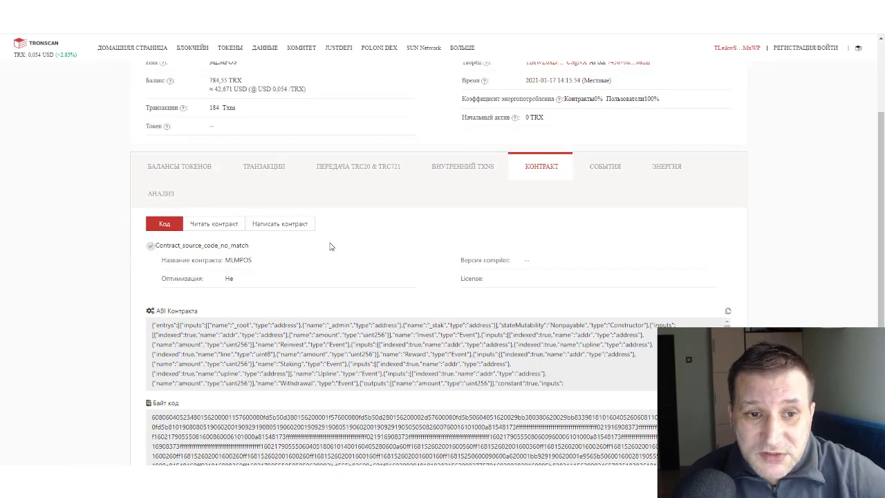
left_click(277, 169)
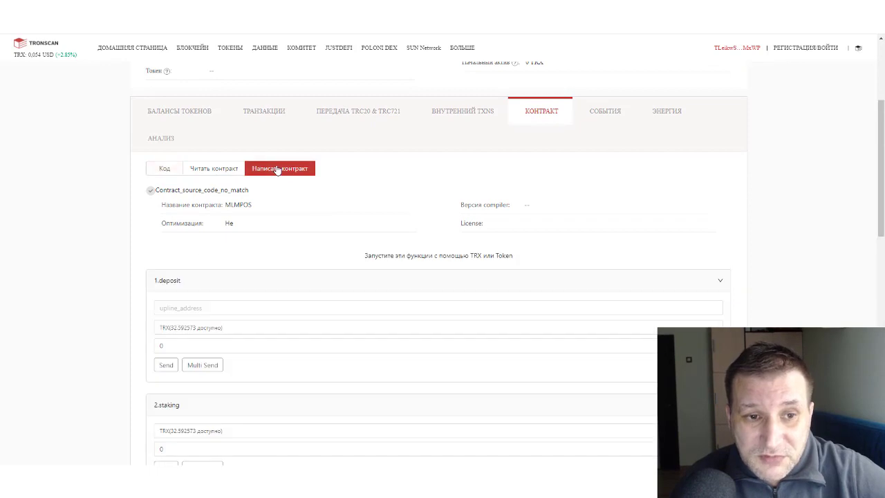
Step: Examine the contract's write functions from deposit and staking through to withdrawal
scroll(279, 183, "down", 4)
scroll(279, 188, "down", 6)
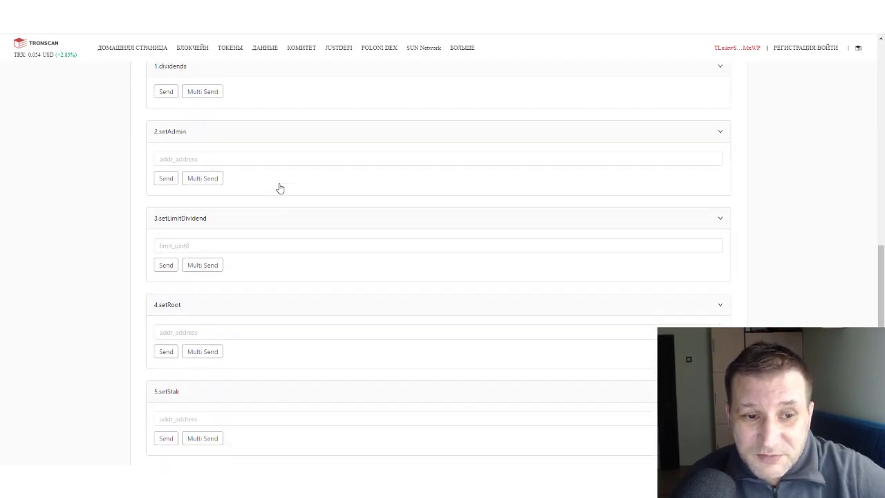
left_click(280, 187)
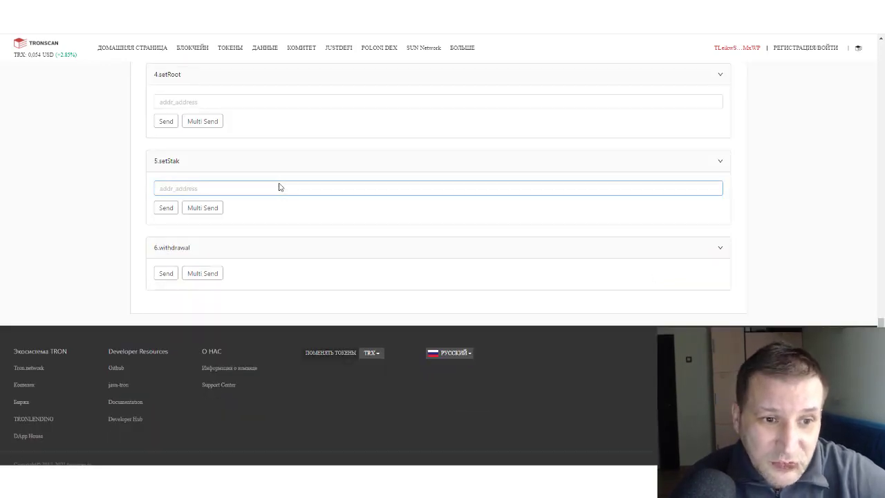
scroll(302, 270, "up", 5)
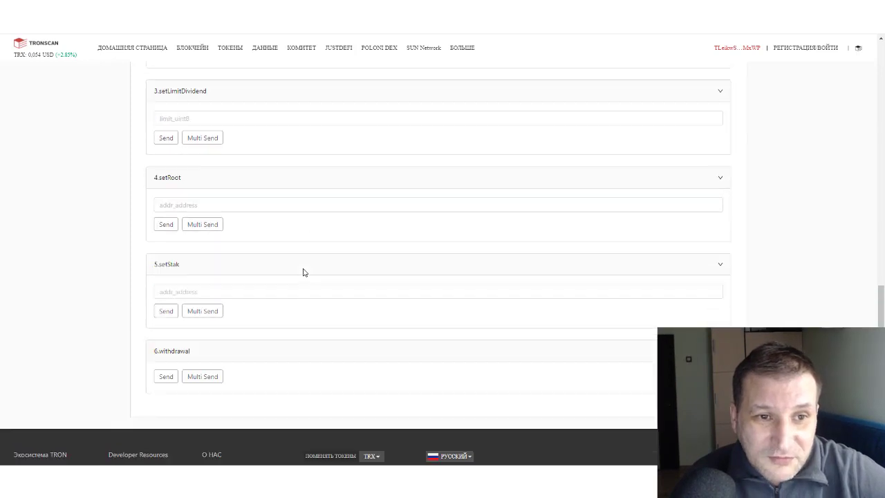
scroll(302, 270, "up", 5)
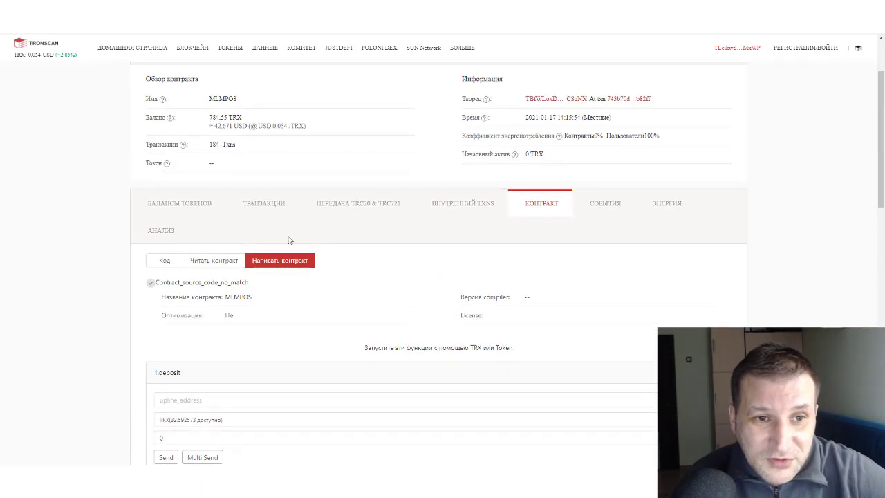
scroll(283, 289, "down", 4)
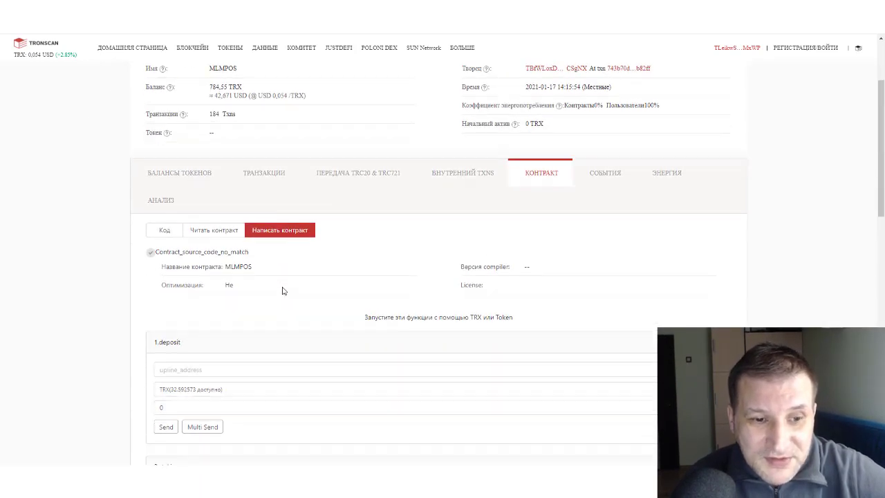
scroll(282, 283, "up", 4)
scroll(281, 281, "down", 10)
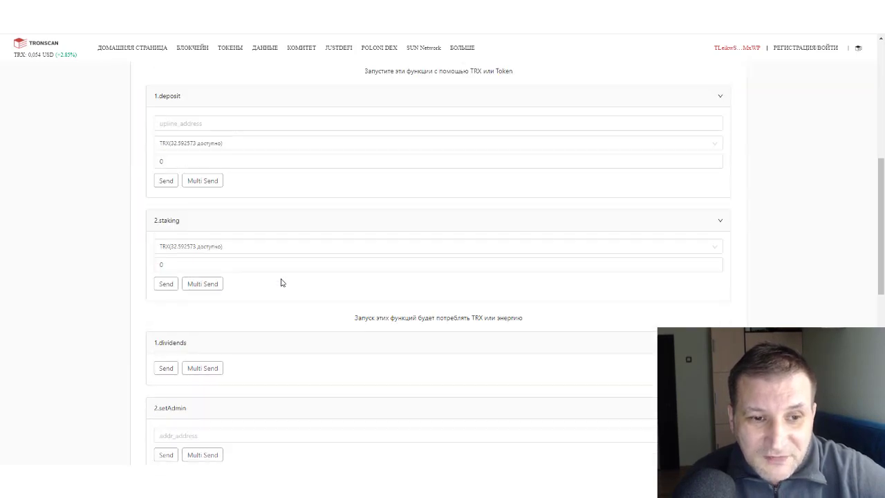
scroll(281, 279, "down", 1)
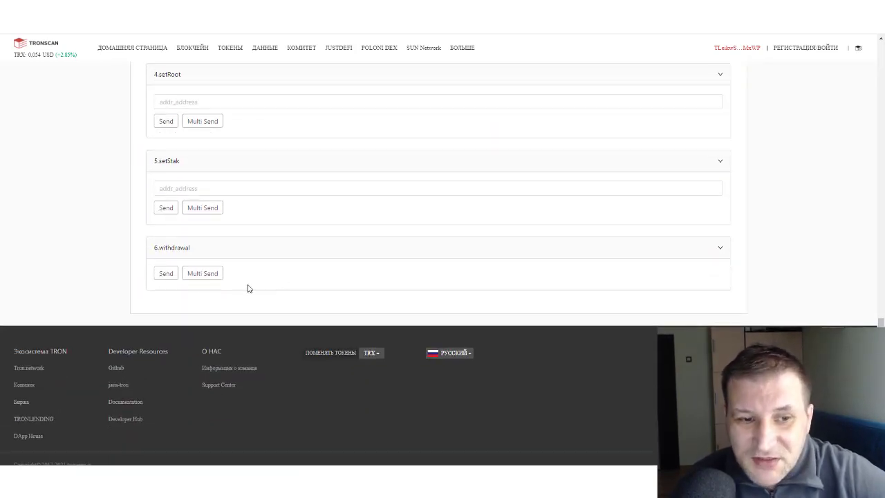
left_click(165, 273)
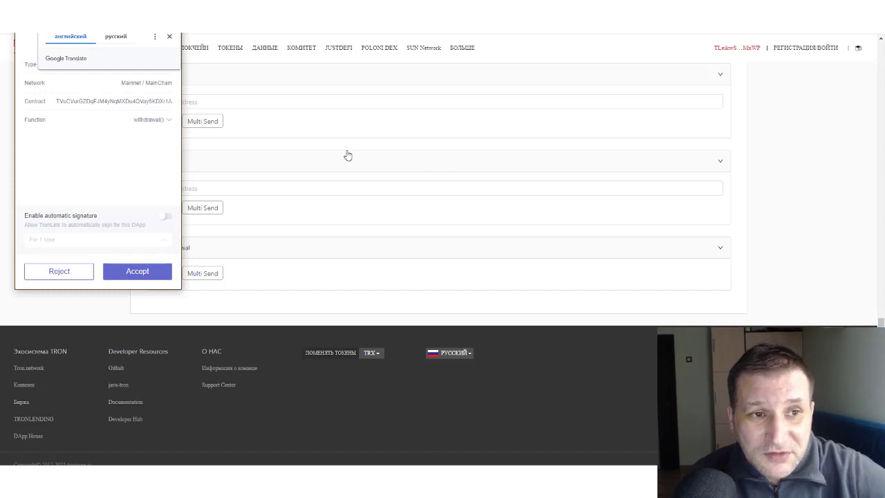
left_click(169, 37)
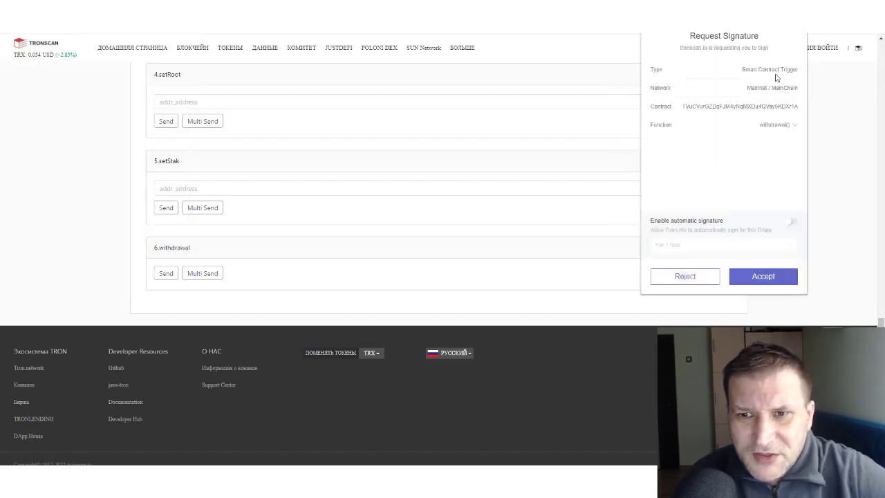
left_click(684, 276)
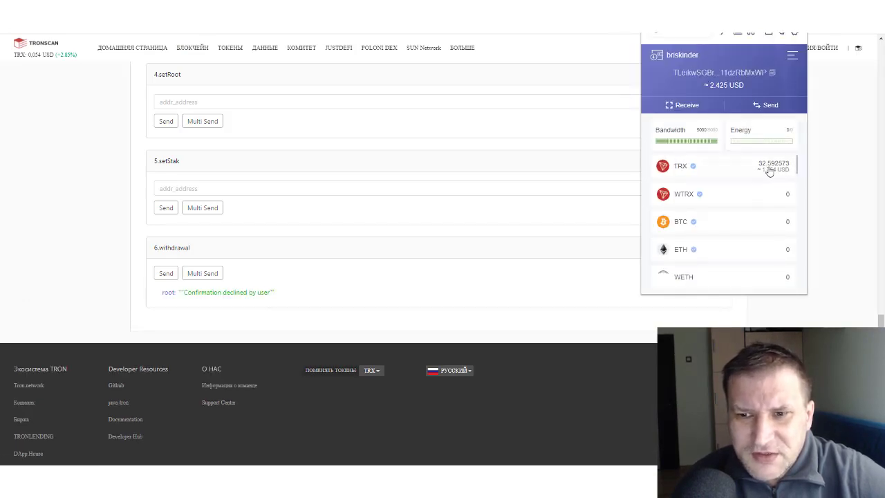
left_click(834, 170)
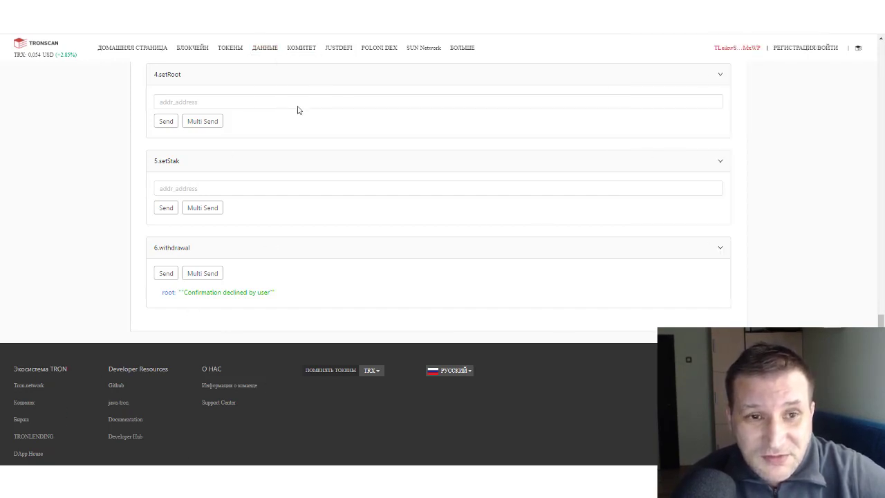
Step: Send the contract's withdrawal function and accept the TronLink signature request
left_click(164, 275)
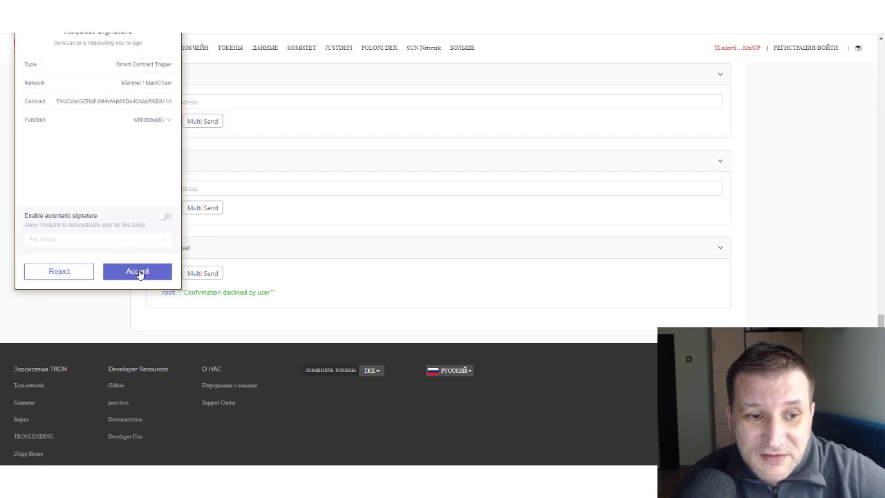
left_click(138, 271)
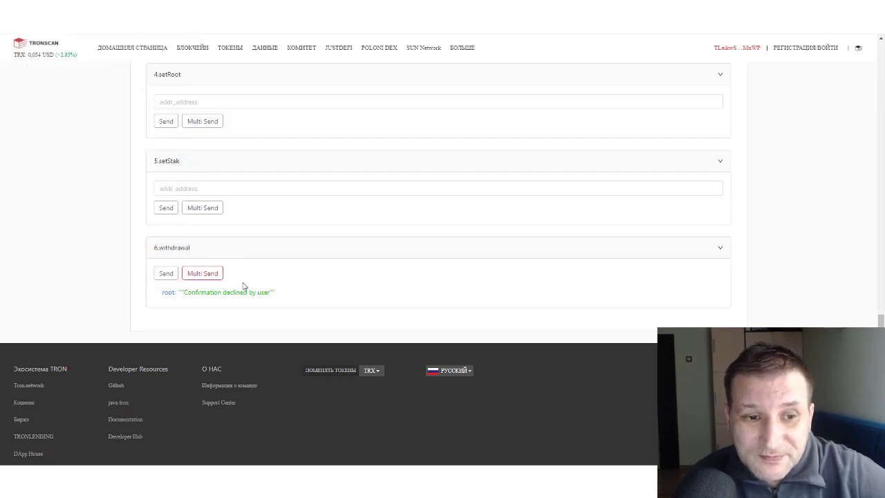
scroll(332, 290, "up", 2)
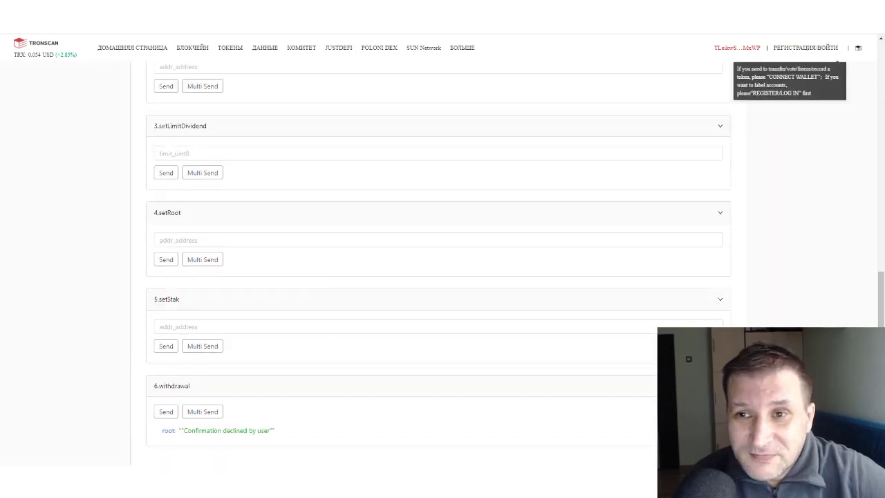
Step: Open the TRX history in the TronLink wallet and examine the details and fee of the newest transaction
left_click(795, 2)
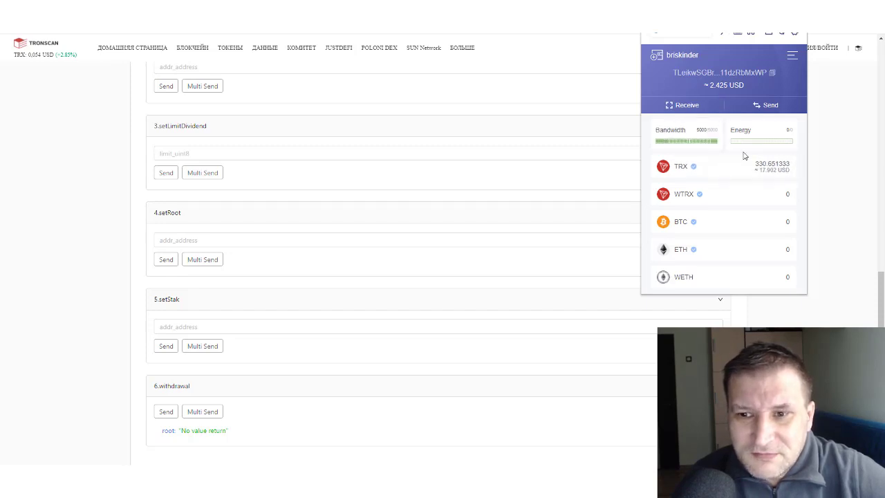
left_click(712, 172)
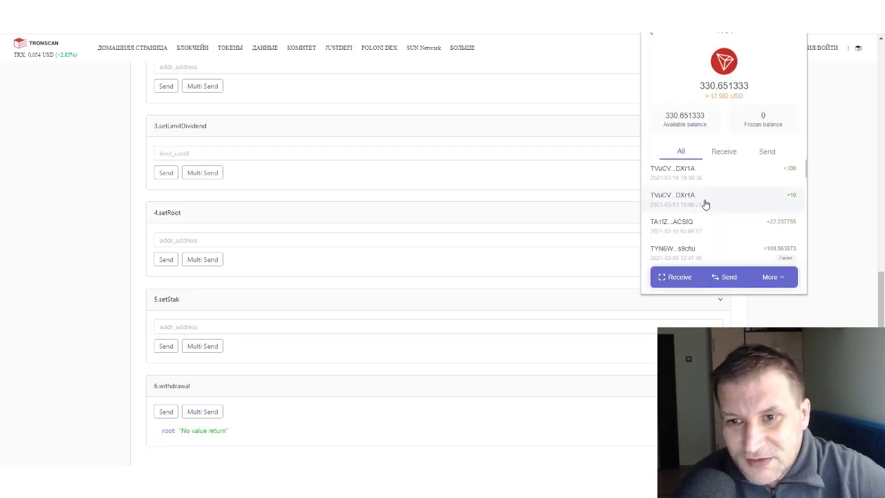
left_click(740, 174)
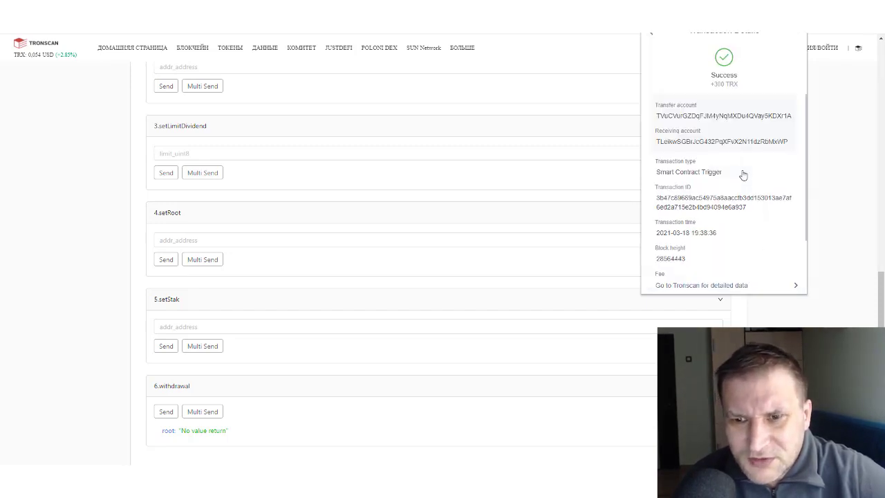
scroll(714, 176, "down", 1)
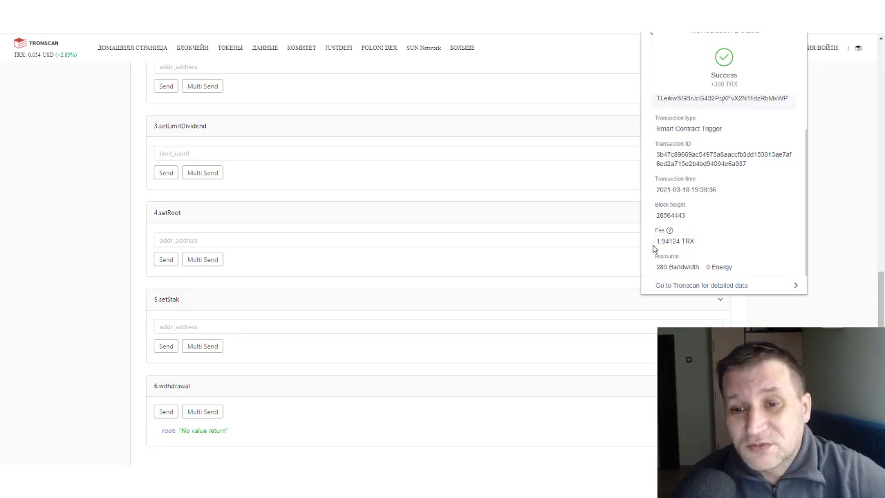
scroll(741, 221, "up", 1)
scroll(741, 222, "up", 1)
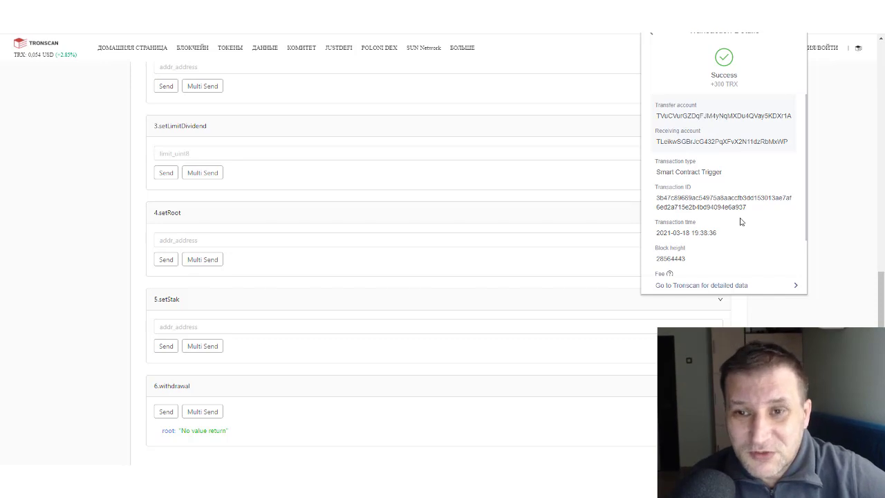
Step: Return to the TronLink wallet's asset overview, then reopen the details of the newest TRX transaction
left_click(649, 33)
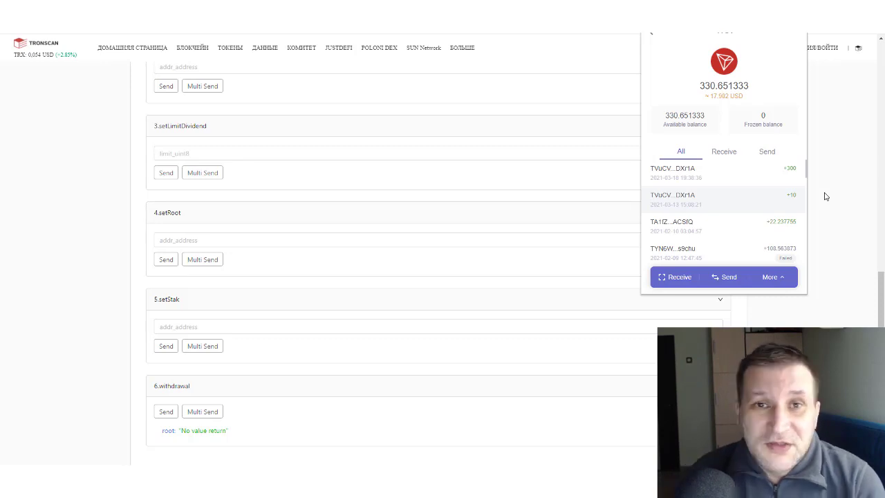
left_click(653, 37)
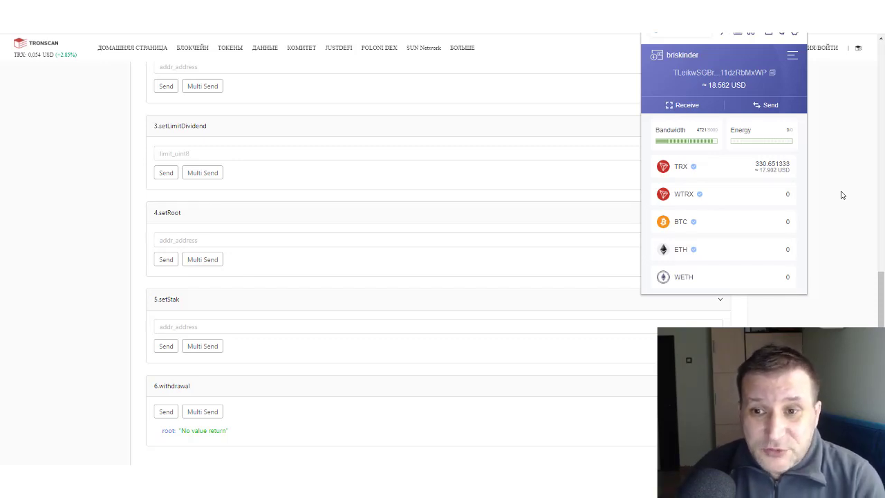
left_click(740, 174)
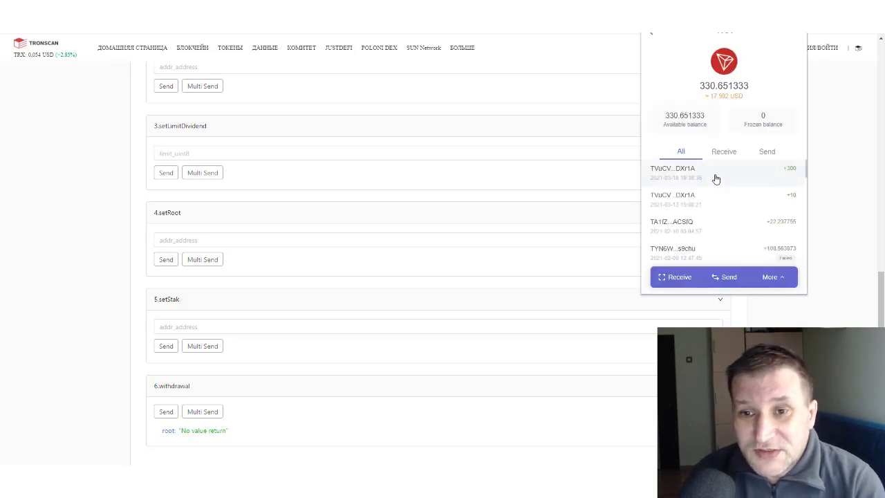
left_click(715, 177)
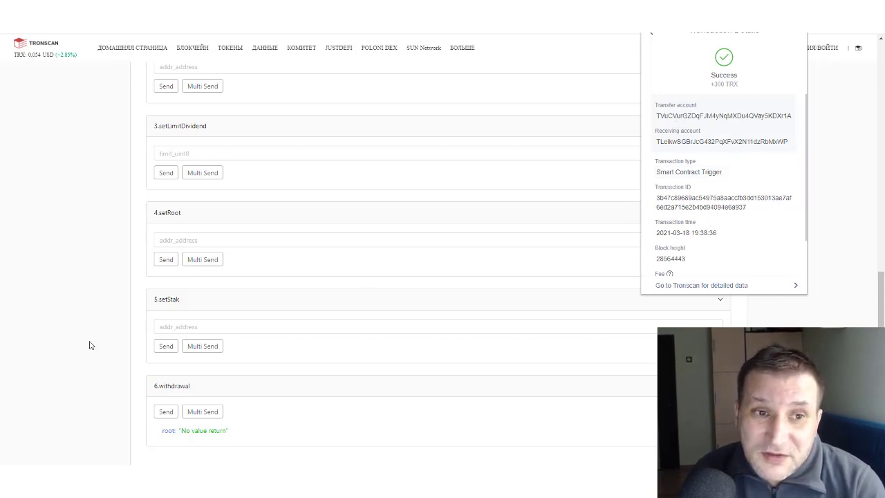
Step: Go back up to the contract's deposit function and close the TronLink wallet
scroll(23, 357, "up", 10)
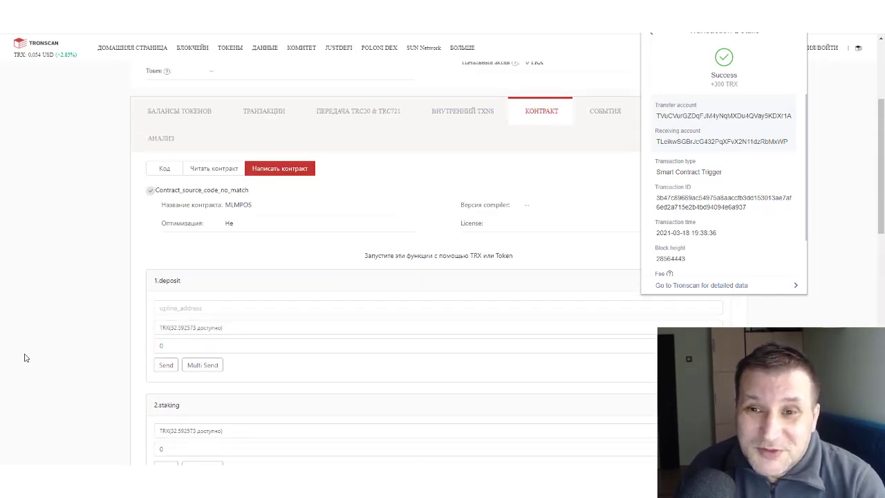
left_click(23, 337)
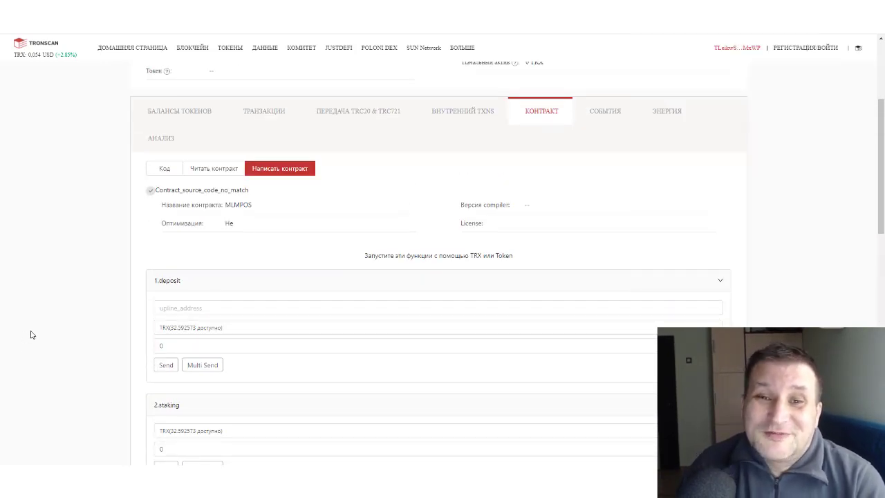